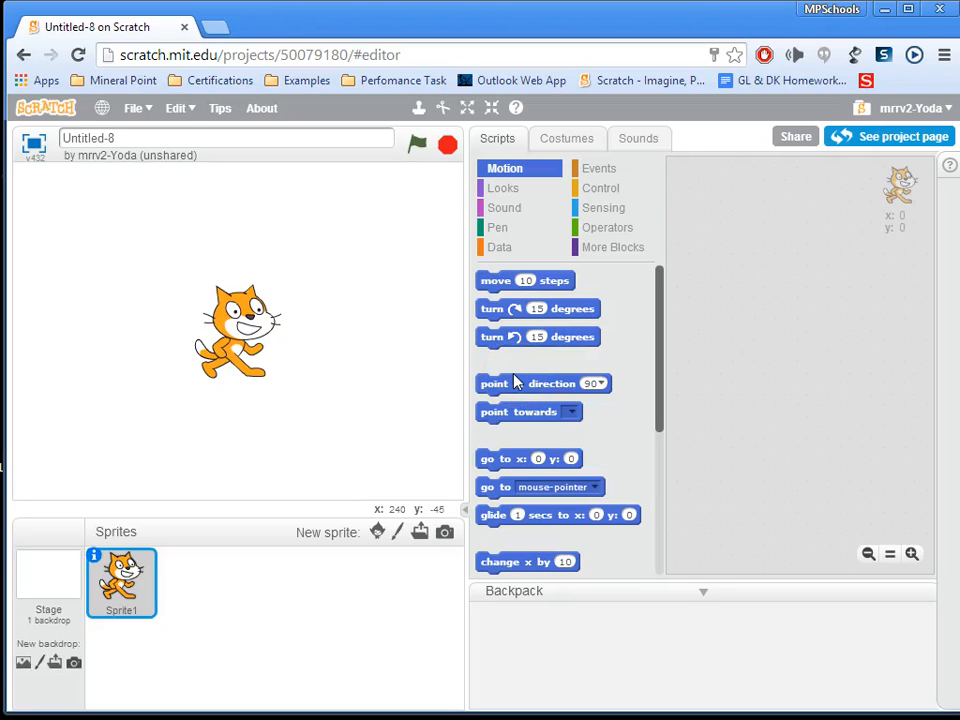
Name the project 'Variable' and select the cat sprite (Sprite1) for scripting.
{"action": "left_click", "coordinate": [315, 336]}
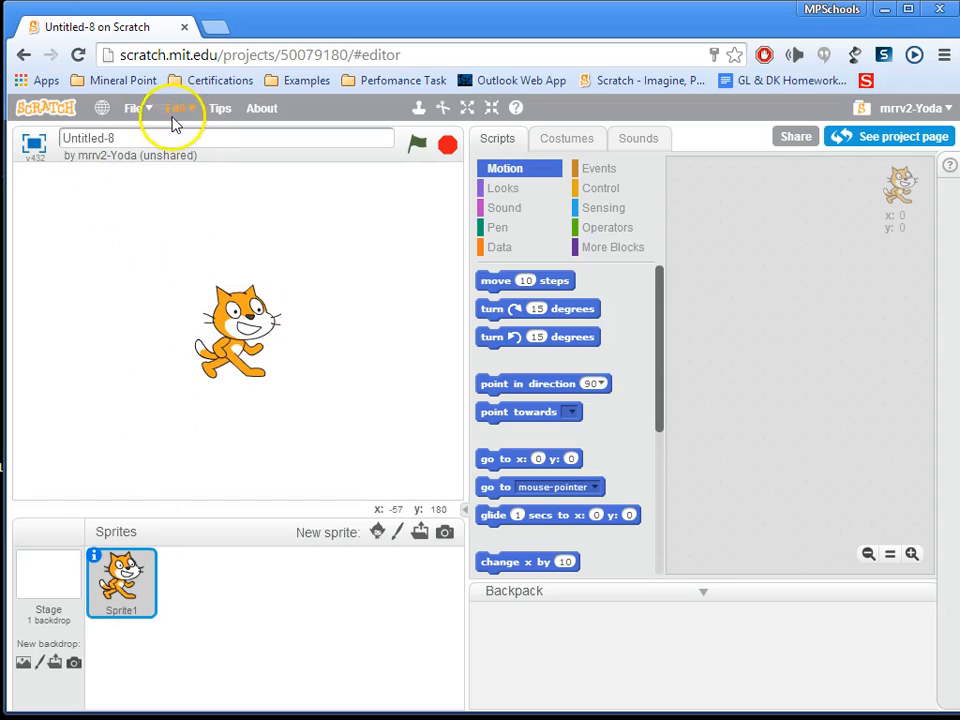
{"action": "left_click", "coordinate": [131, 134]}
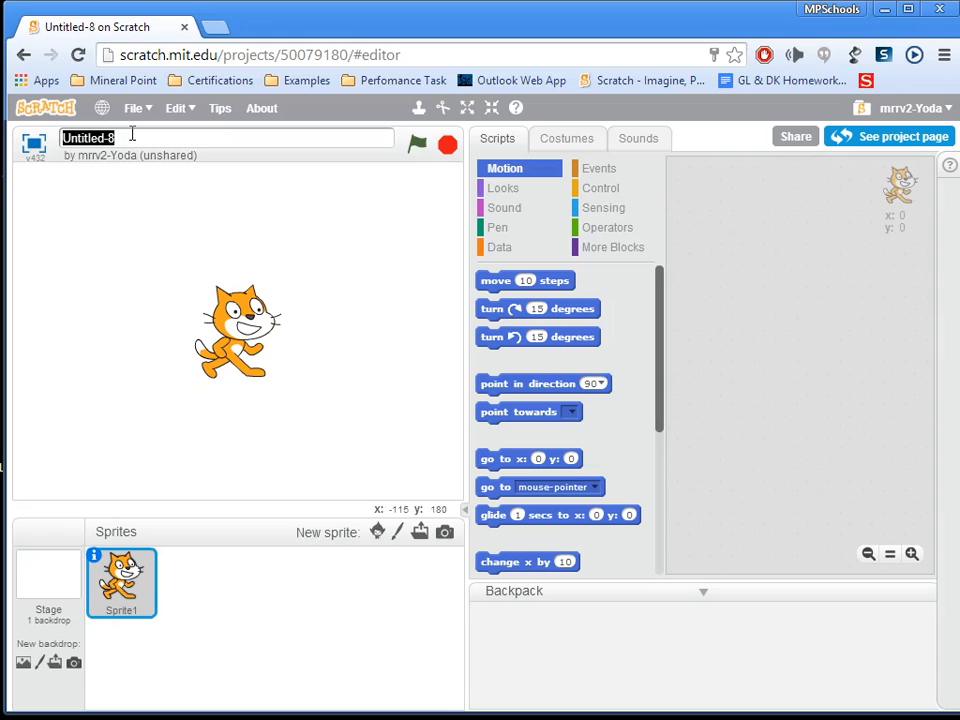
{"action": "type", "text": "Variable"}
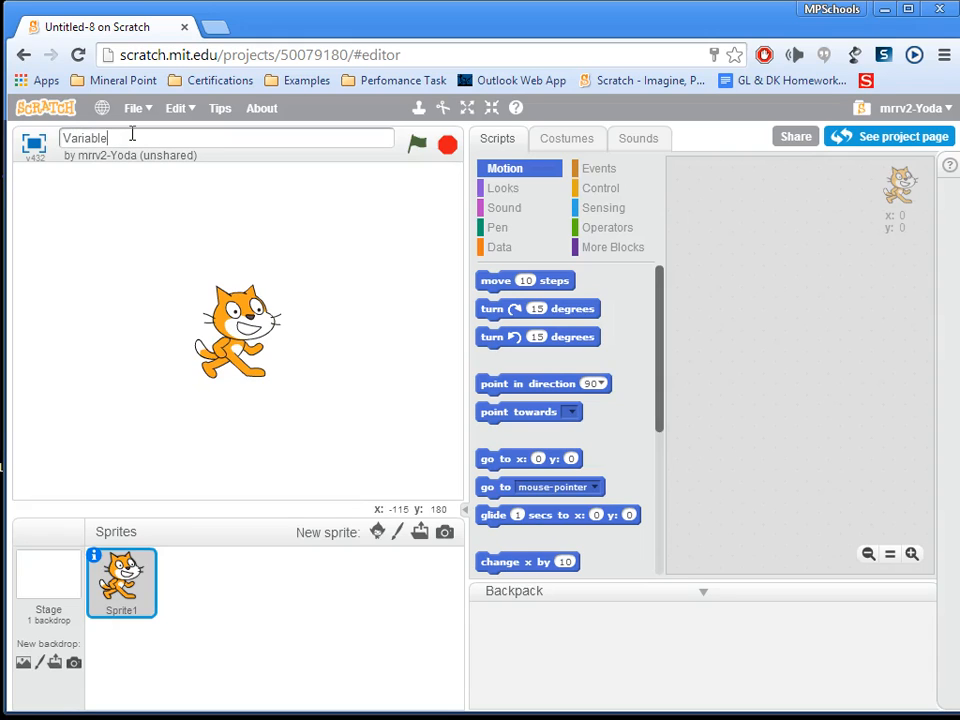
{"action": "left_click", "coordinate": [237, 330]}
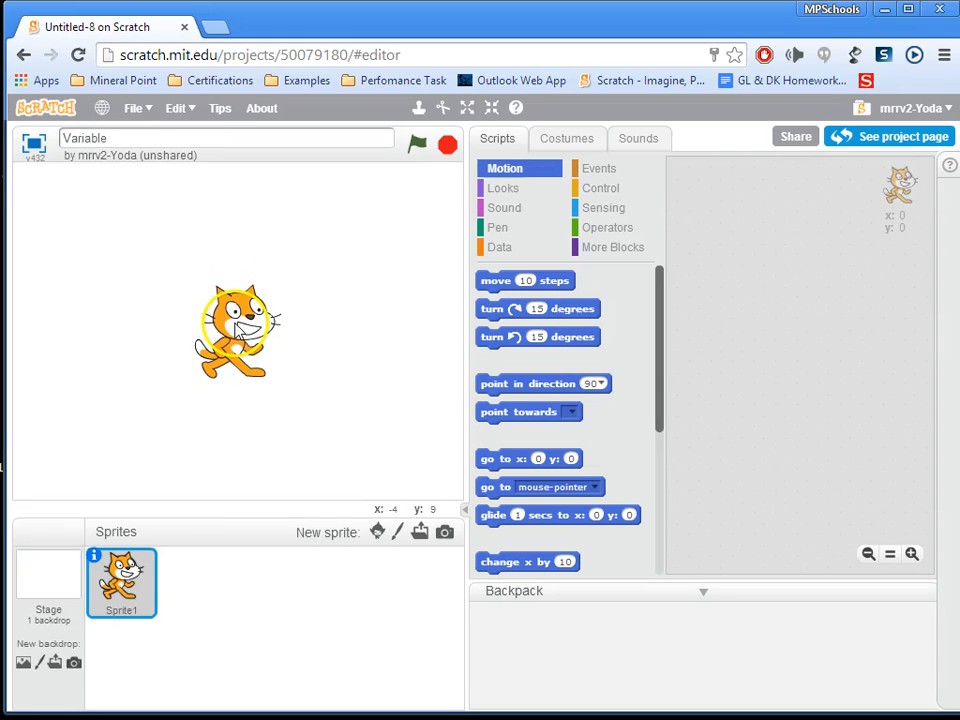
{"action": "left_click", "coordinate": [103, 556]}
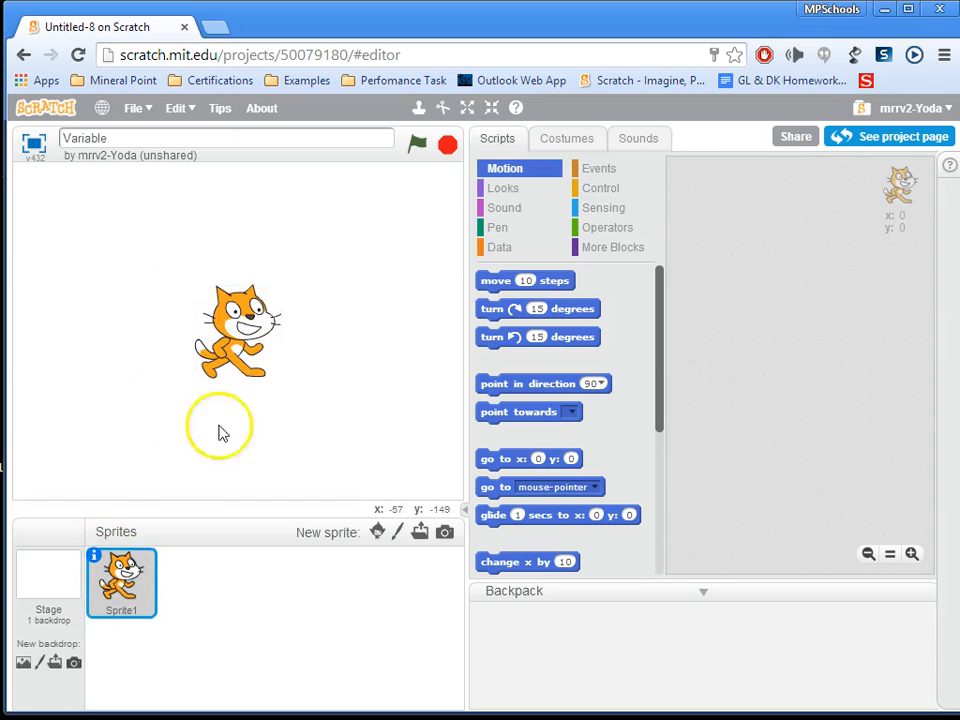
Add a 'when this sprite clicked' trigger block to the cat's scripts area.
{"action": "left_click", "coordinate": [603, 168]}
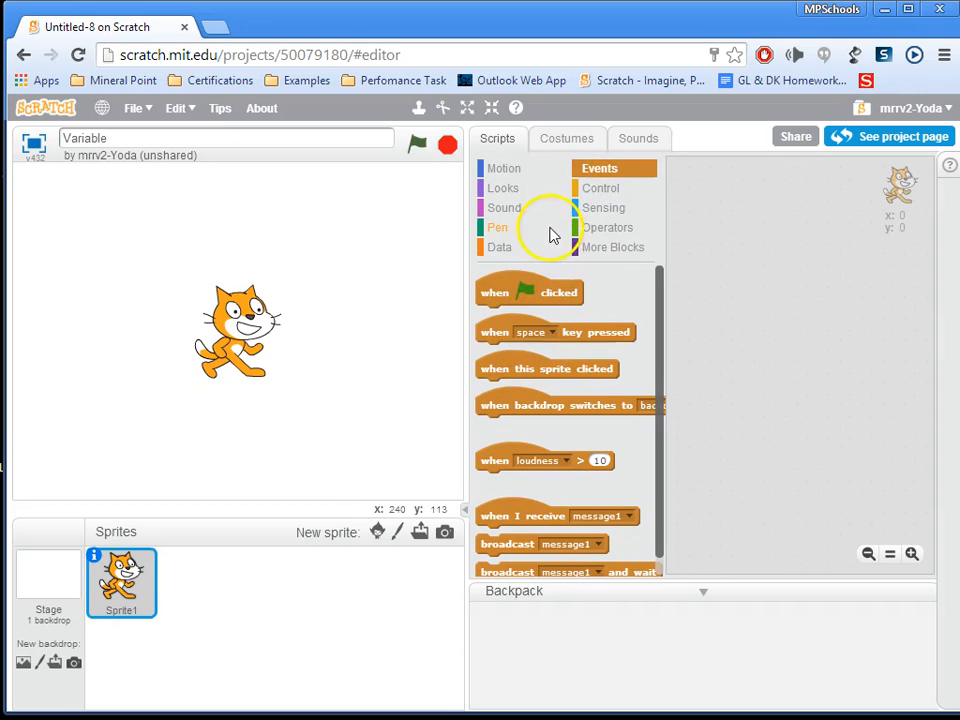
{"action": "left_click_drag", "start_coordinate": [510, 369], "coordinate": [731, 210]}
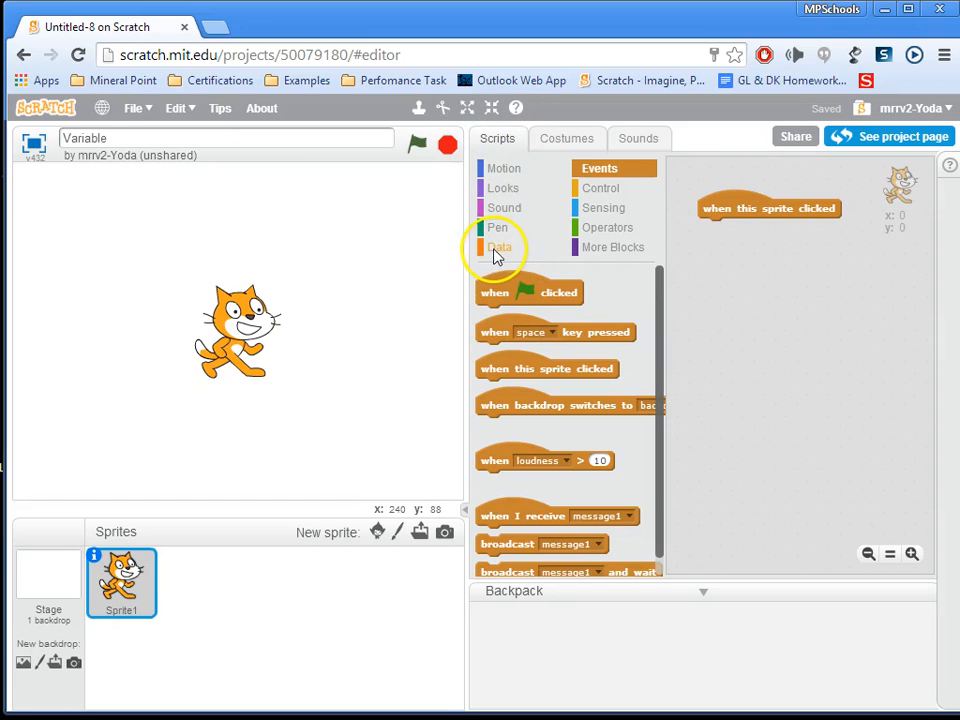
From the Data category, start making a new variable so the New Variable dialog appears.
{"action": "left_click", "coordinate": [505, 249]}
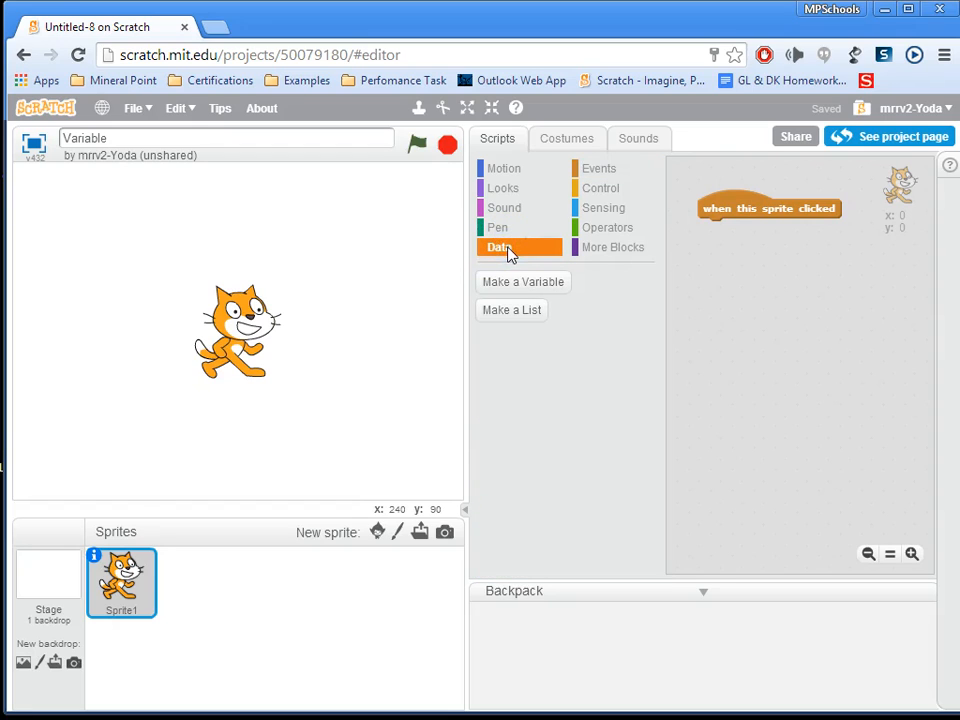
{"action": "left_click", "coordinate": [510, 288]}
{"action": "left_click", "coordinate": [545, 288]}
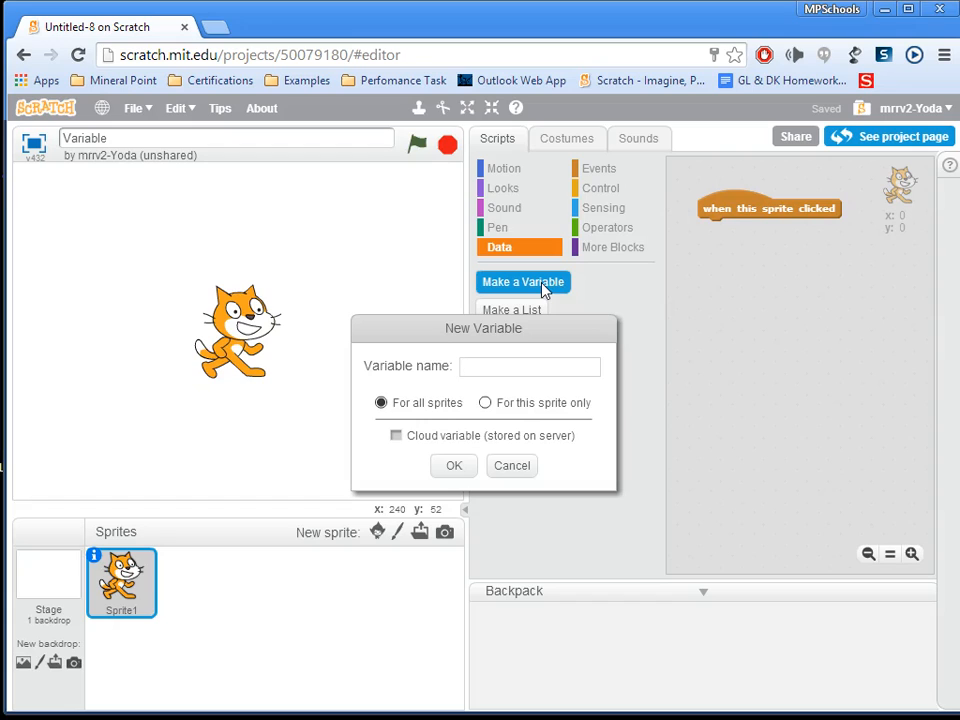
{"action": "type", "text": "Score"}
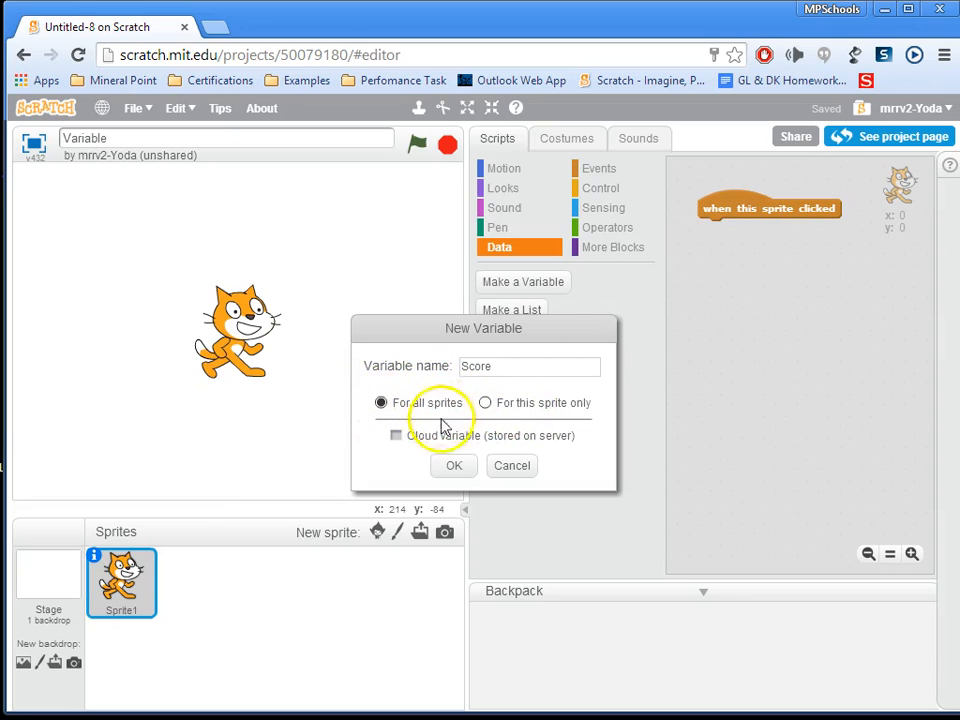
Confirm the variable named 'Score' for all sprites, showing its 0 readout on stage.
{"action": "left_click", "coordinate": [455, 468]}
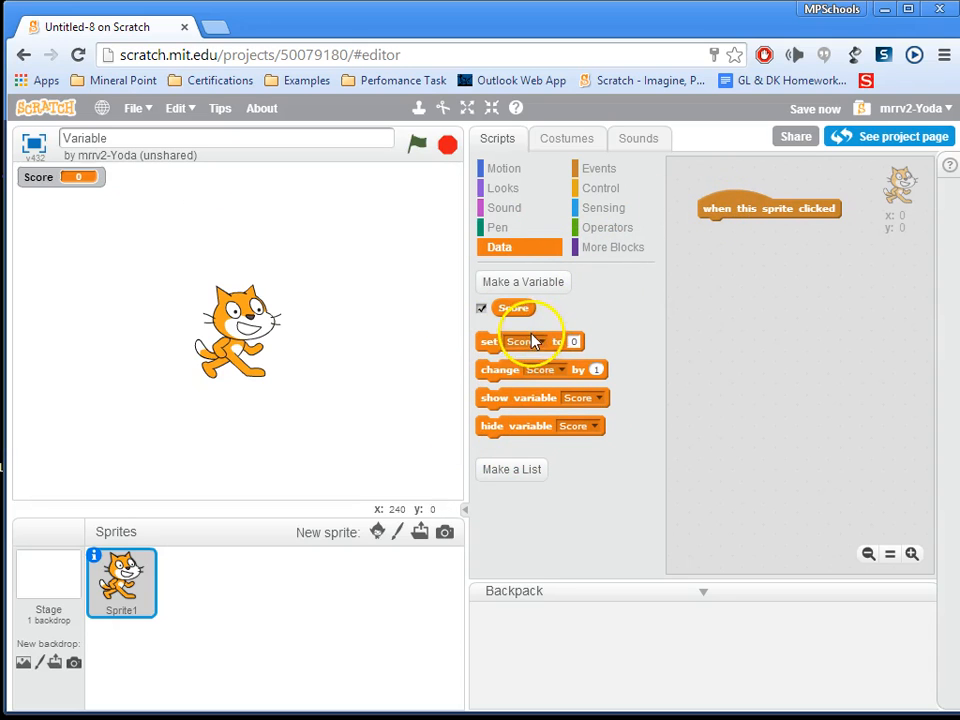
Snap a 'change Score by 1' block under the cat's click trigger.
{"action": "mouse_move", "coordinate": [513, 375]}
{"action": "left_mouse_down"}
{"action": "mouse_move", "coordinate": [737, 245]}
{"action": "mouse_move", "coordinate": [733, 238]}
{"action": "left_mouse_up"}
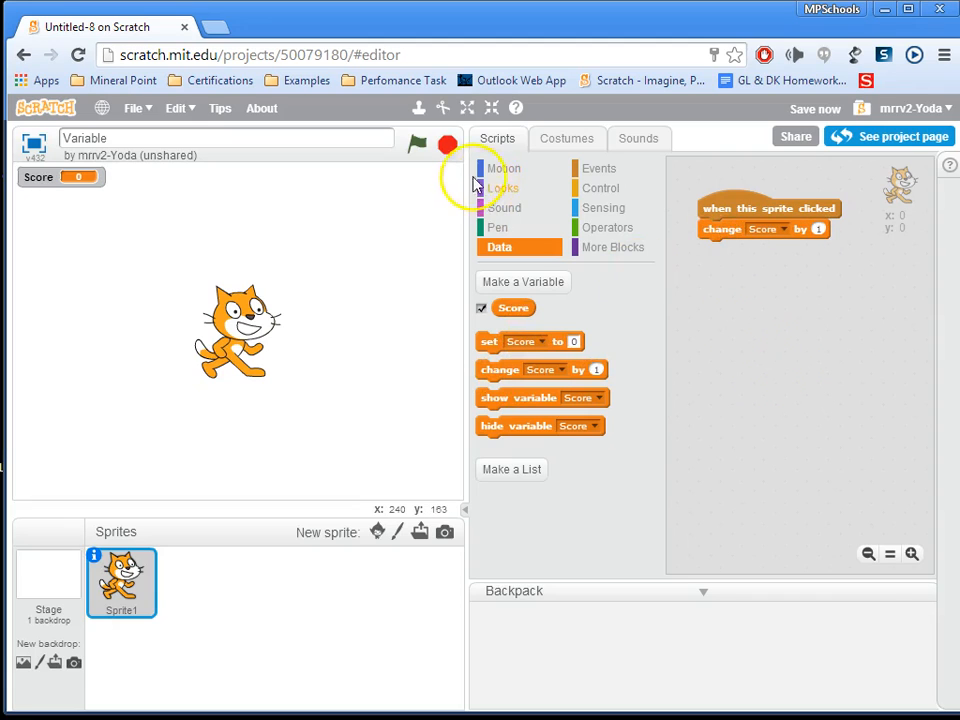
Click the cat on stage repeatedly so the Score readout counts up to 9.
{"action": "left_click", "coordinate": [266, 318]}
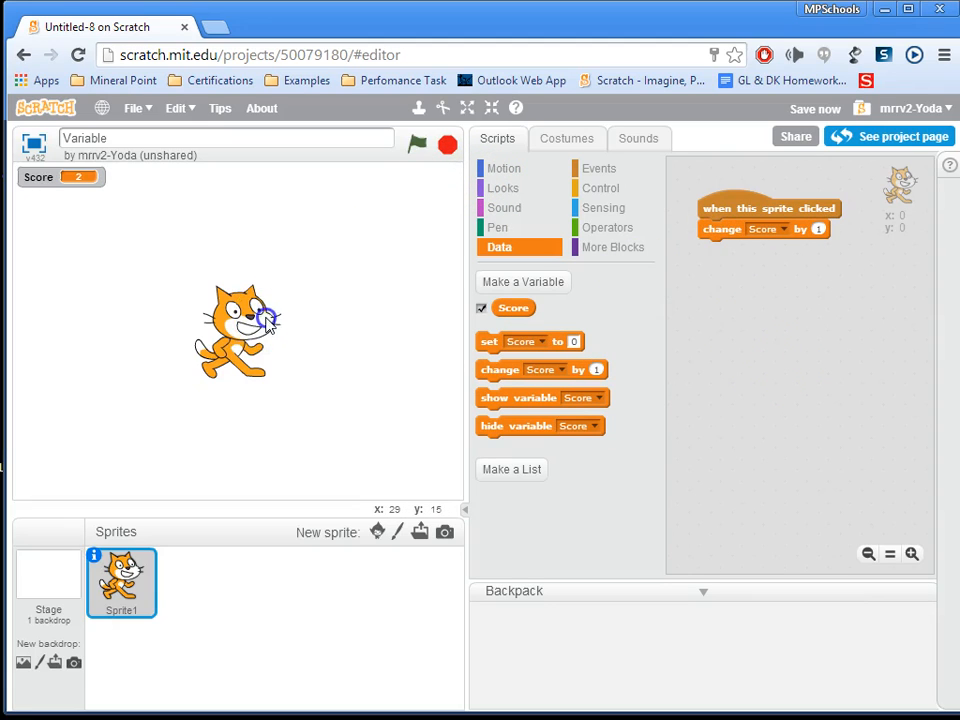
{"action": "left_click", "coordinate": [266, 318]}
{"action": "left_click", "coordinate": [266, 318]}
{"action": "left_click", "coordinate": [245, 325]}
{"action": "left_click", "coordinate": [252, 328]}
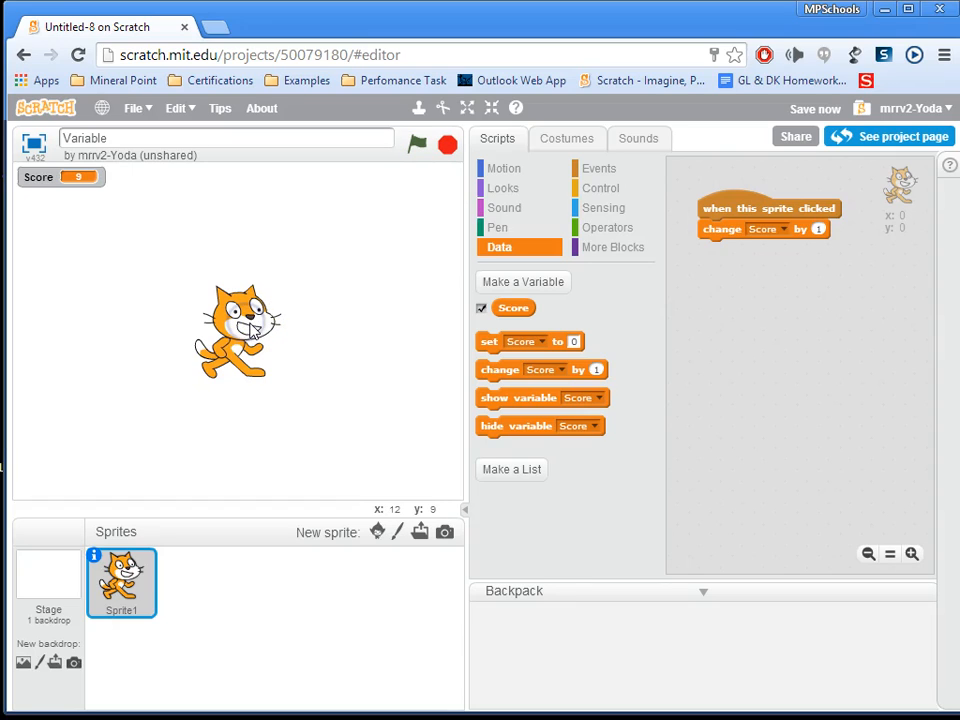